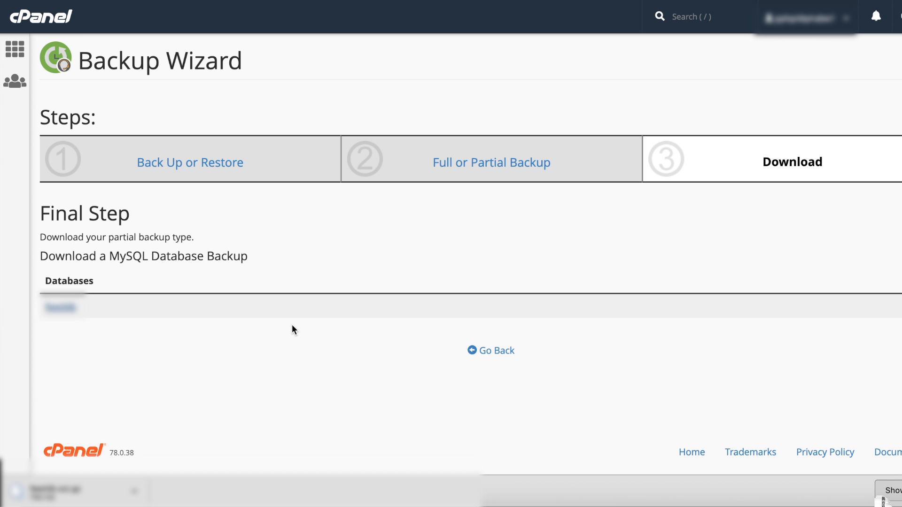
# Return to the partial backup choices and download a home directory backup.
pyautogui.click(505, 352)
pyautogui.click(554, 266)
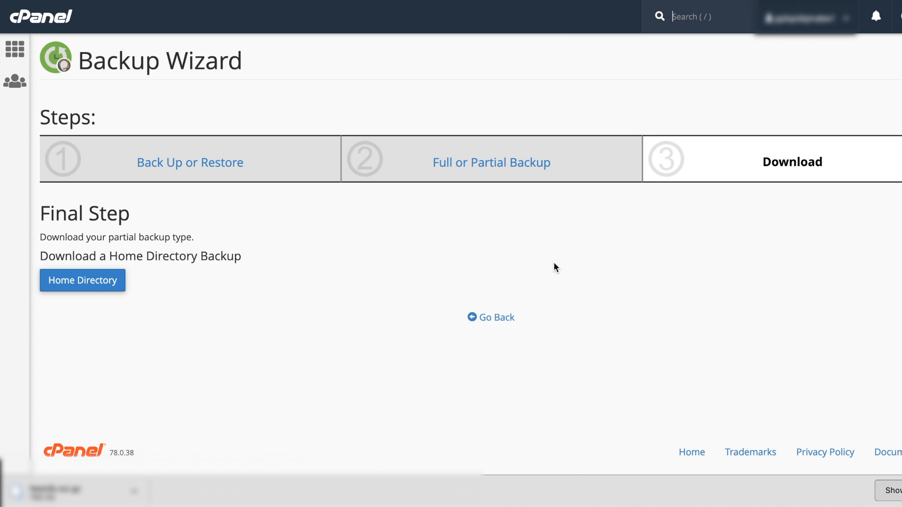
pyautogui.click(97, 281)
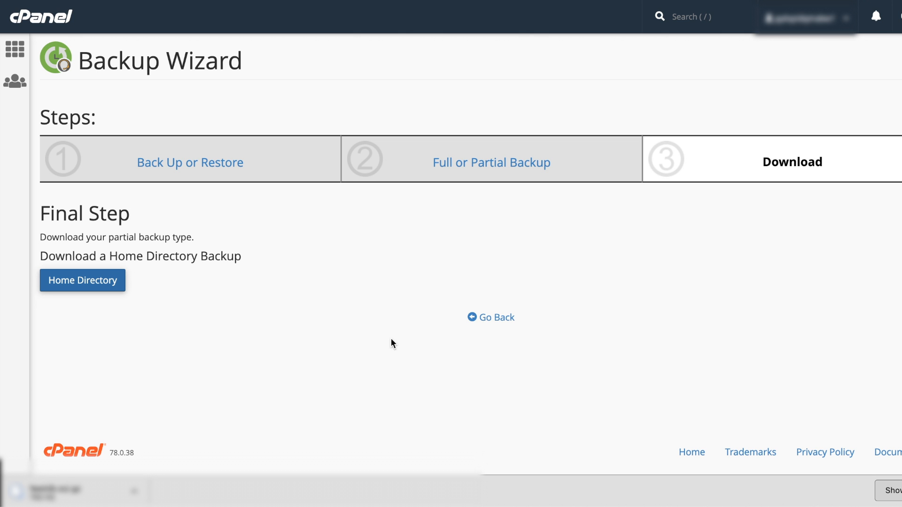
pyautogui.click(504, 318)
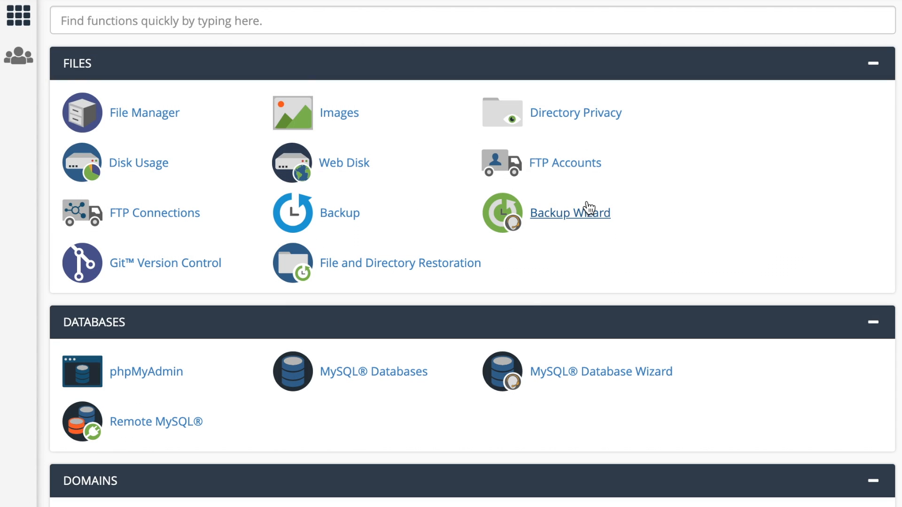
# Open the Backup Wizard from the Files section and go to its restore options.
pyautogui.click(559, 219)
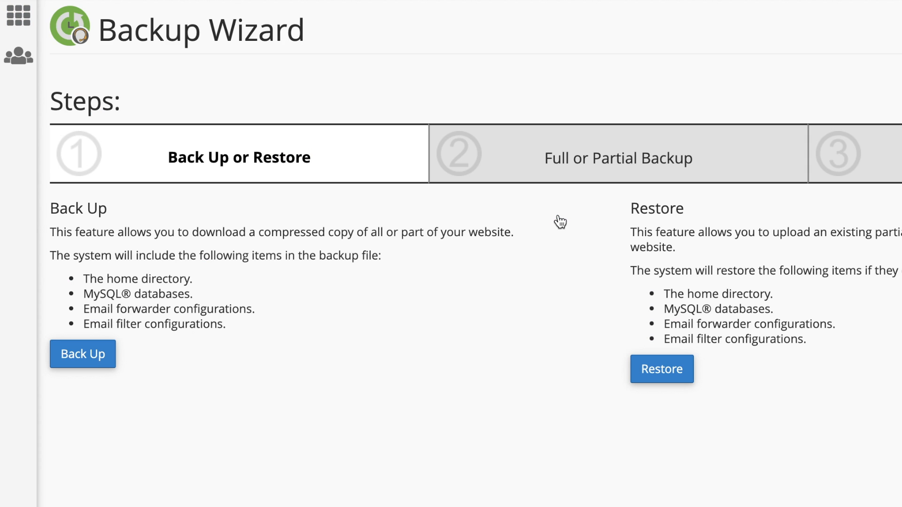
pyautogui.click(664, 371)
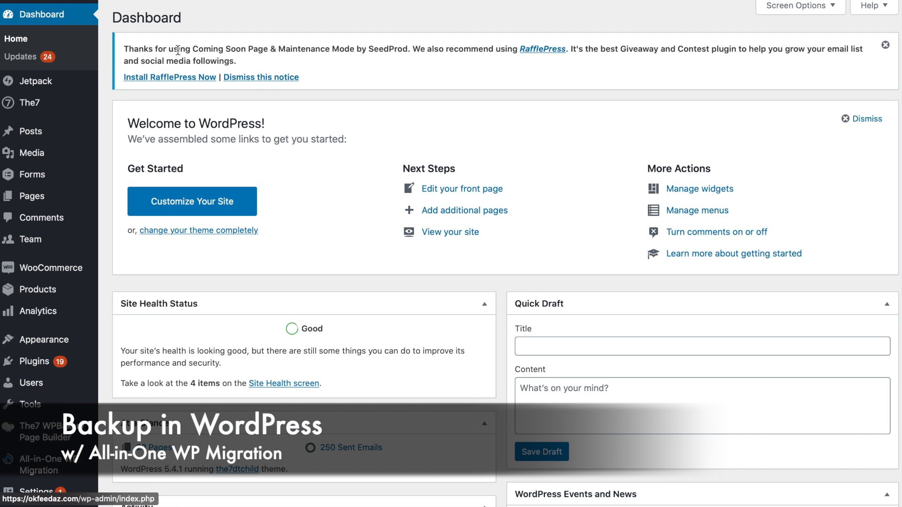
# Open the site export page of All-in-One WP Migration in the WordPress dashboard.
pyautogui.scroll(-5, 60, 347)
pyautogui.moveTo(47, 270)
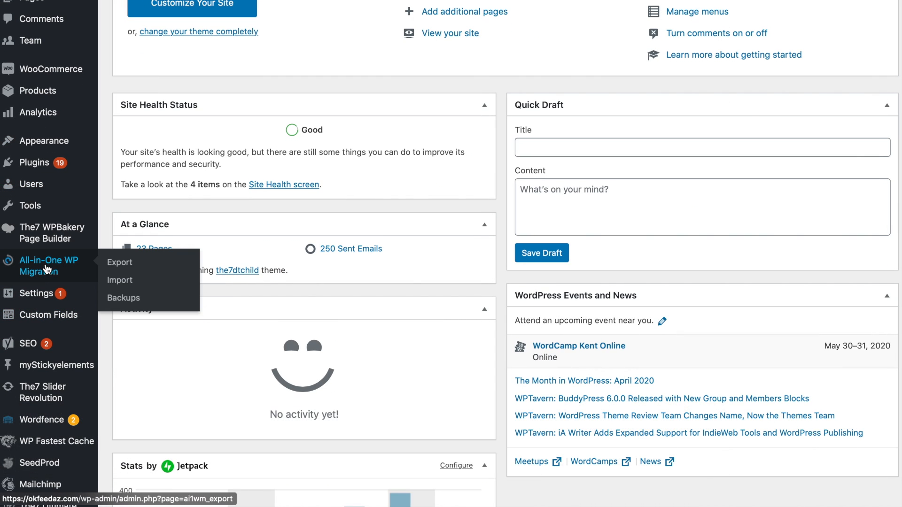
pyautogui.click(124, 265)
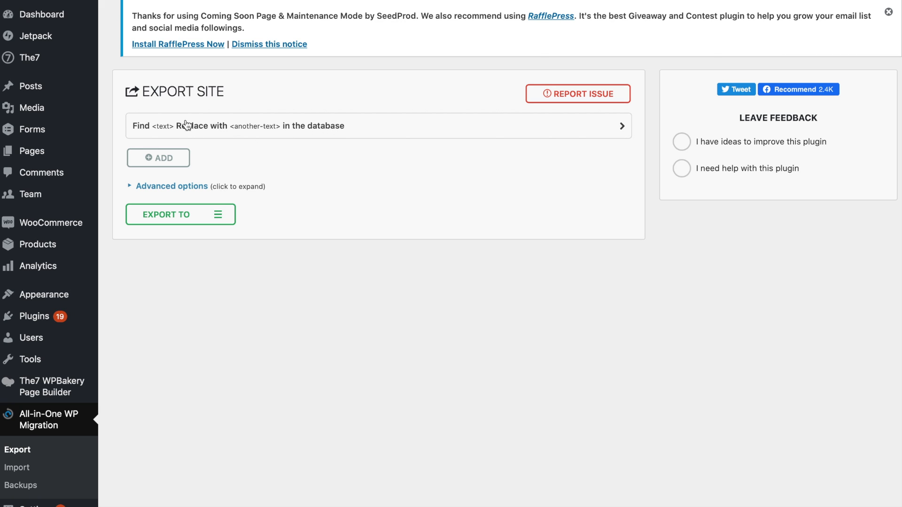
# Set the export to replace onsite.com with newsite.com in the database, and add a second, empty find-and-replace rule.
pyautogui.click(150, 125)
pyautogui.click(162, 149)
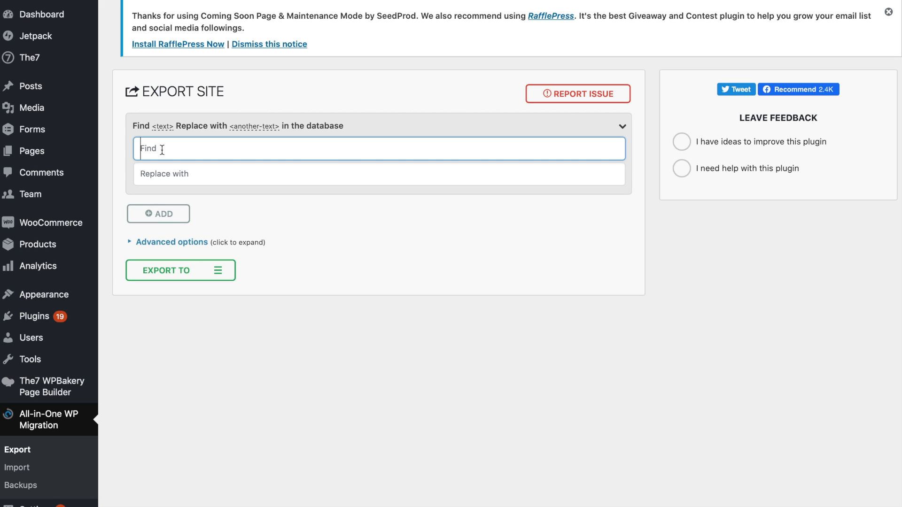
pyautogui.write('onsite.com')
pyautogui.press('Tab')
pyautogui.write('newsite.com')
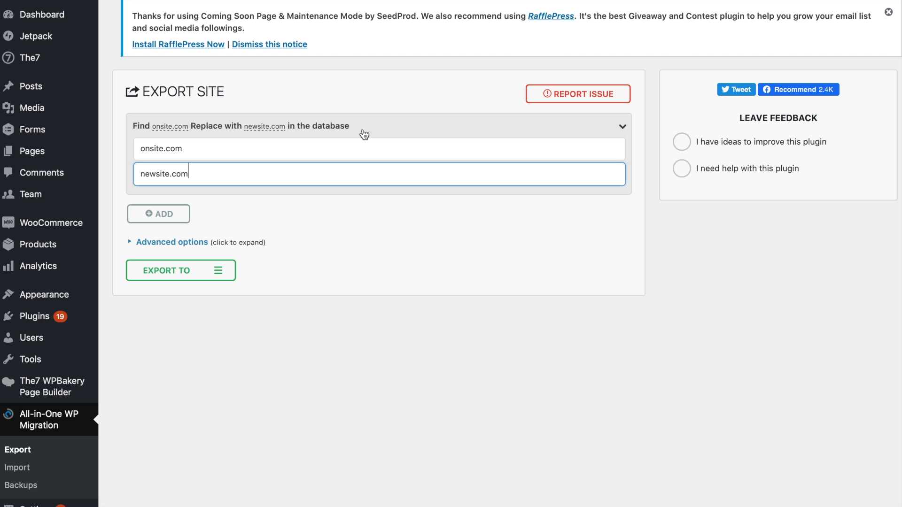
pyautogui.click(154, 216)
# Export the site to a file and dismiss the download dialog once the export is ready.
pyautogui.click(218, 271)
pyautogui.scroll(-1, 341, 270)
pyautogui.scroll(-3, 342, 273)
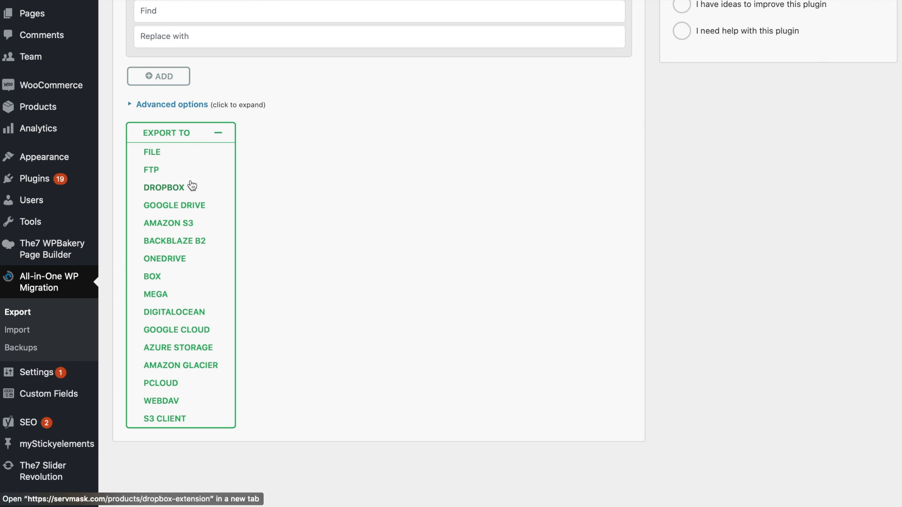
pyautogui.click(157, 155)
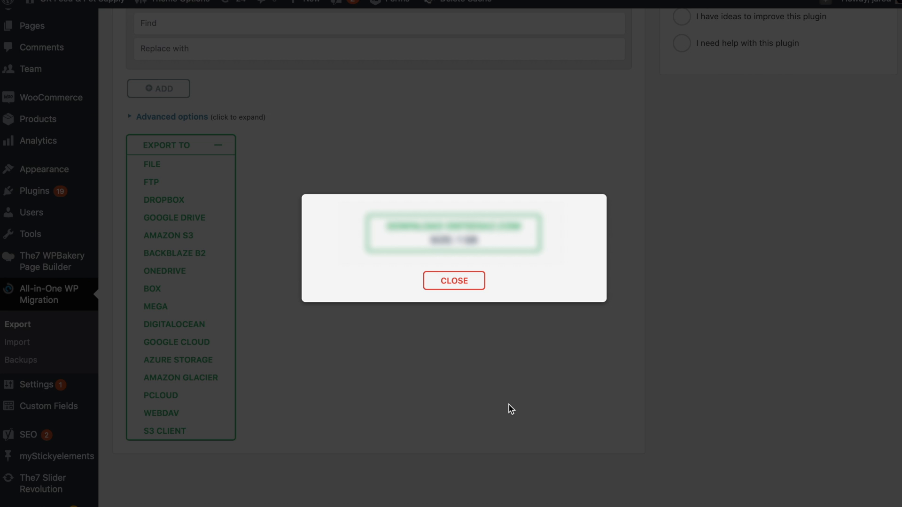
pyautogui.click(454, 282)
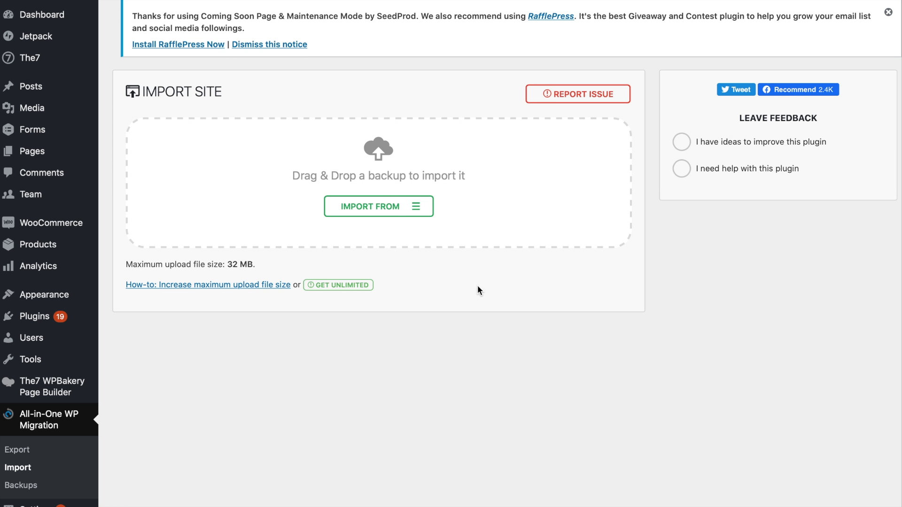
# Review the available import sources and the maximum upload file size on the site import page.
pyautogui.click(415, 208)
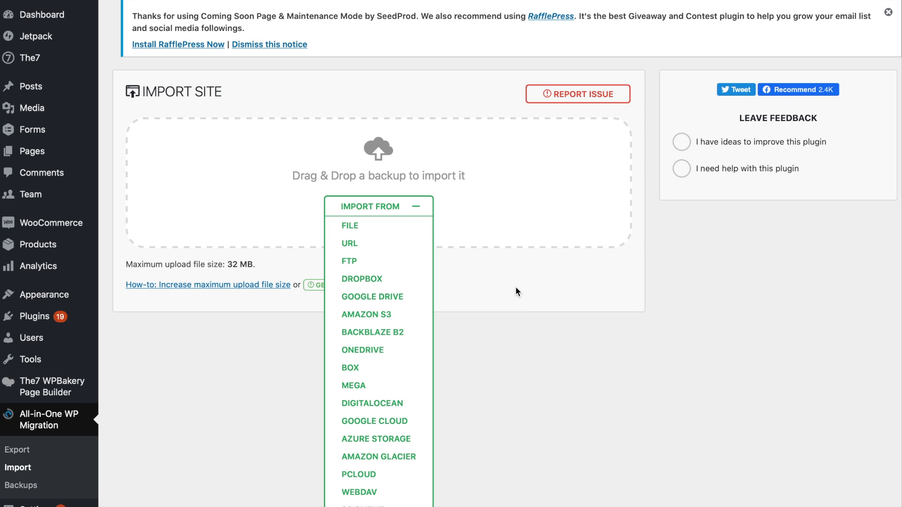
pyautogui.click(384, 206)
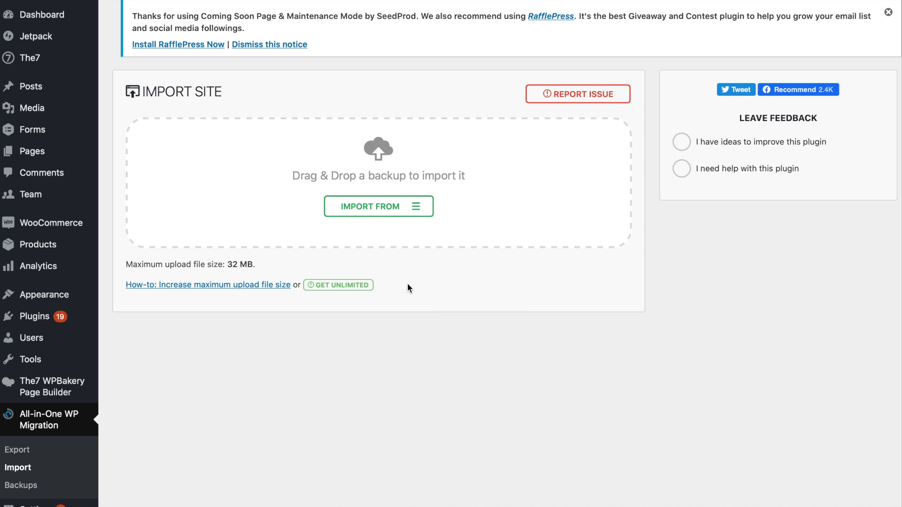
pyautogui.moveTo(226, 264); pyautogui.dragTo(269, 266)
# Open the guide on increasing the maximum upload file size and examine its .htaccess and wp-config.php settings.
pyautogui.click(243, 290)
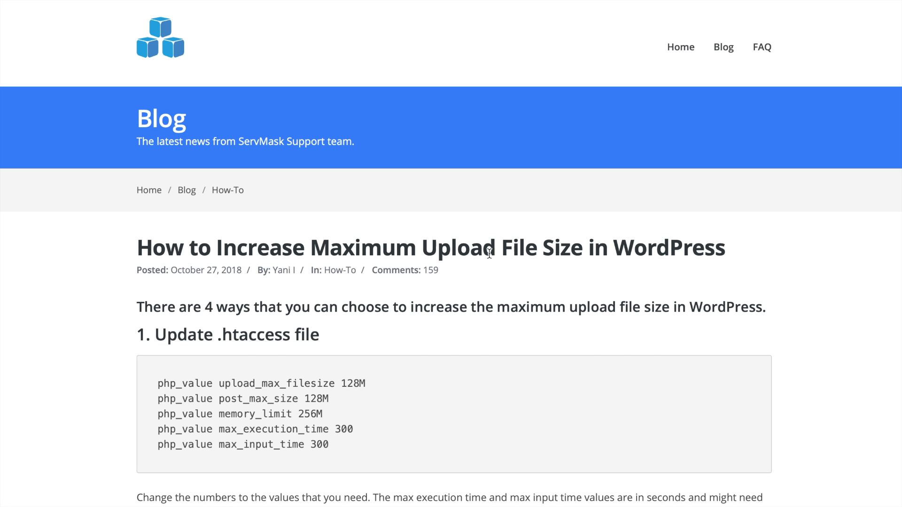
pyautogui.scroll(-4, 520, 356)
pyautogui.scroll(-5, 523, 358)
pyautogui.scroll(-3, 522, 357)
pyautogui.scroll(-3, 523, 357)
pyautogui.scroll(4, 522, 357)
pyautogui.scroll(7, 523, 356)
pyautogui.scroll(-5, 522, 355)
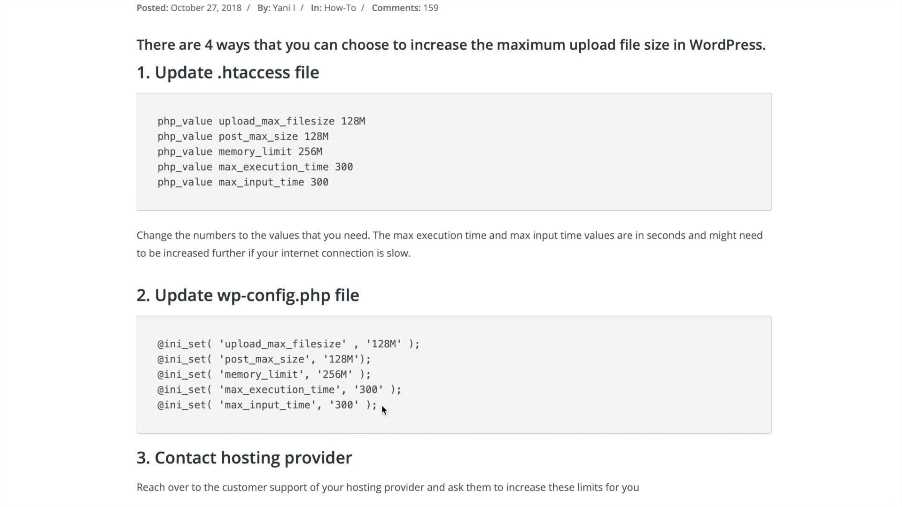
pyautogui.moveTo(381, 406); pyautogui.dragTo(119, 326)
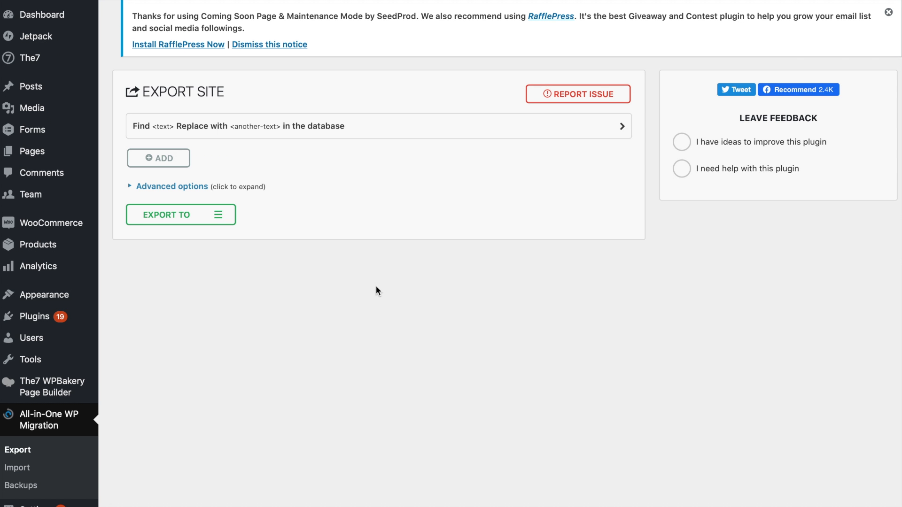
# Open the backups page of All-in-One WP Migration.
pyautogui.scroll(-3, 376, 285)
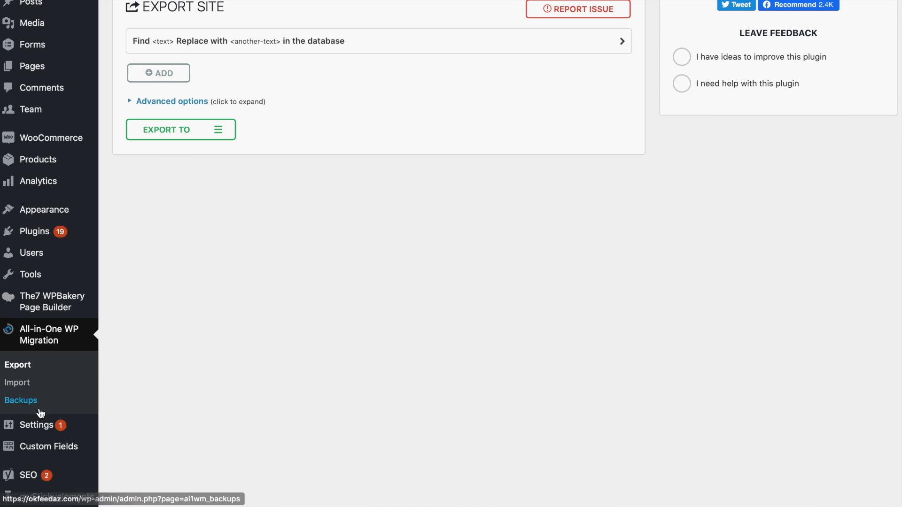
pyautogui.click(30, 402)
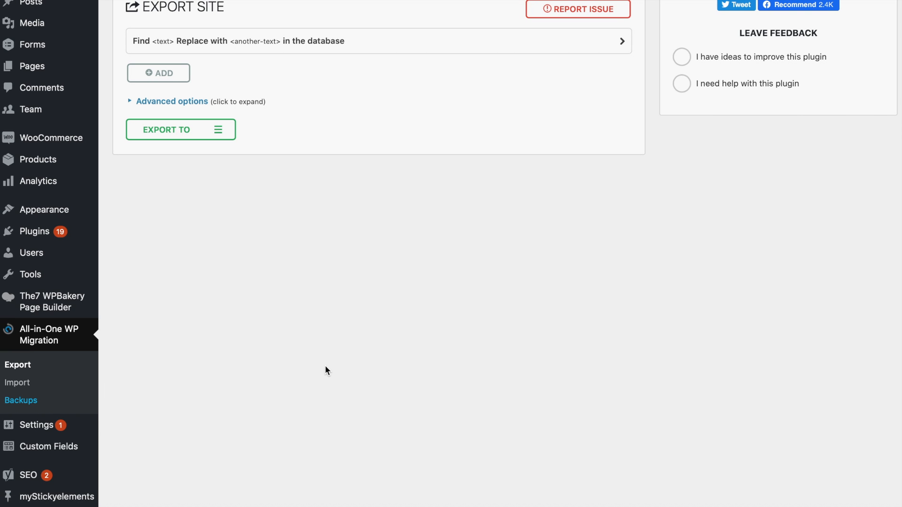